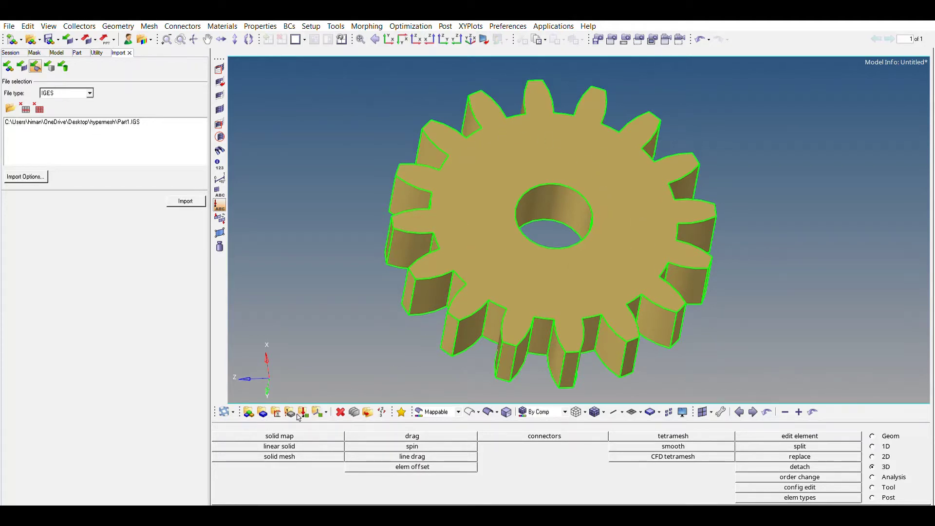
Step: Automesh the gear's top face with quad elements at element size 1.000
click(879, 457)
click(673, 436)
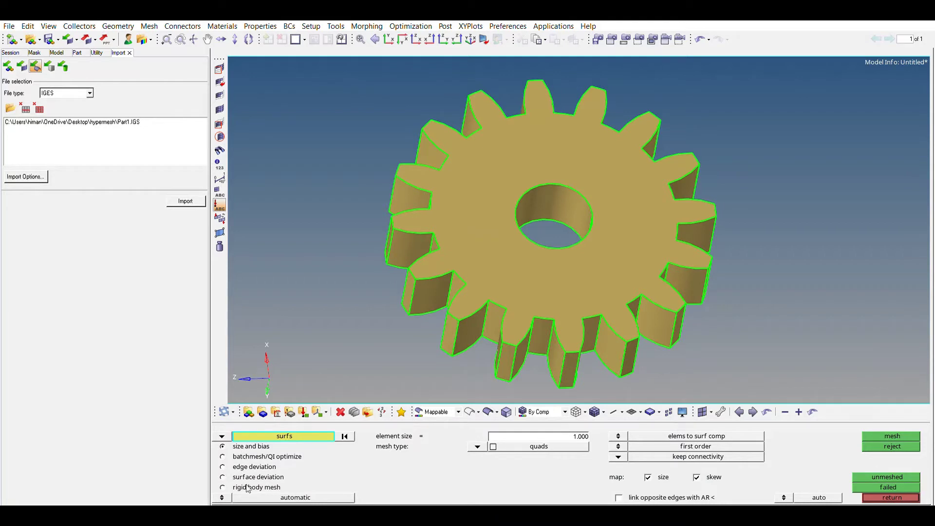
click(546, 265)
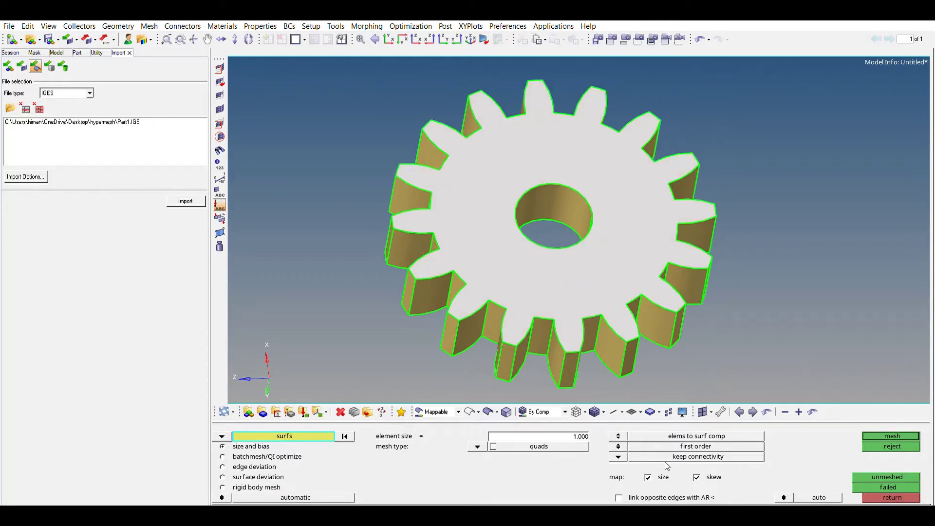
click(475, 443)
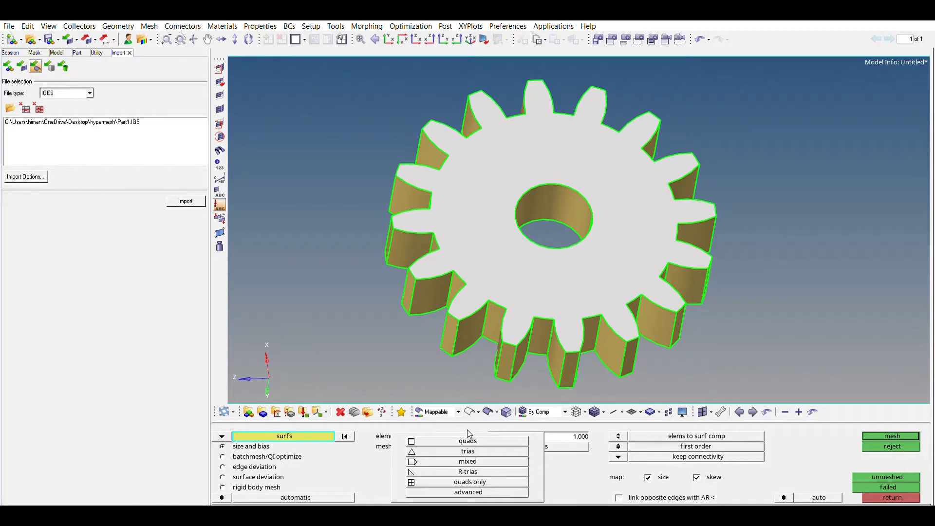
click(469, 440)
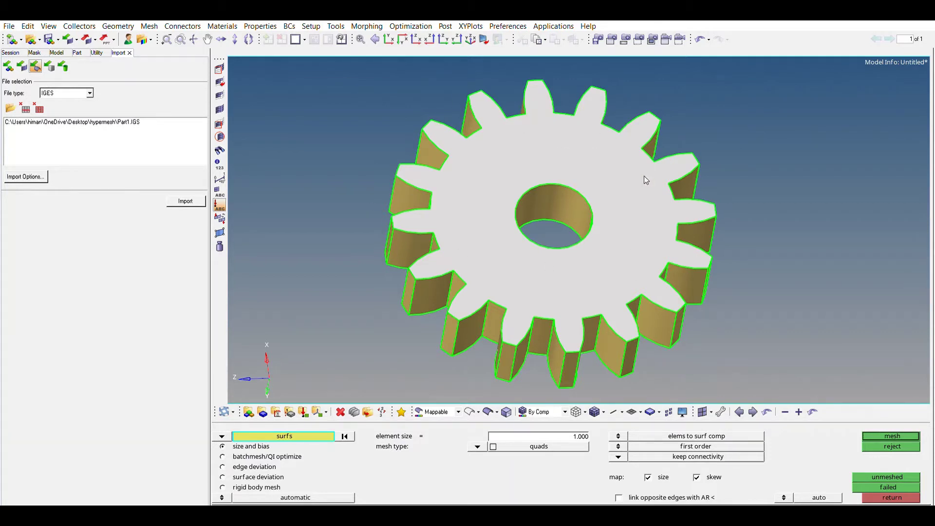
click(893, 435)
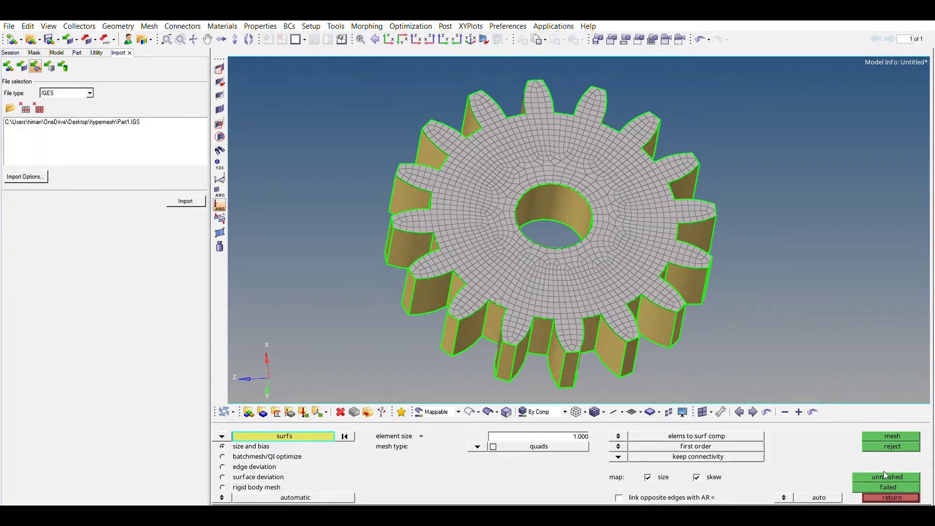
click(891, 497)
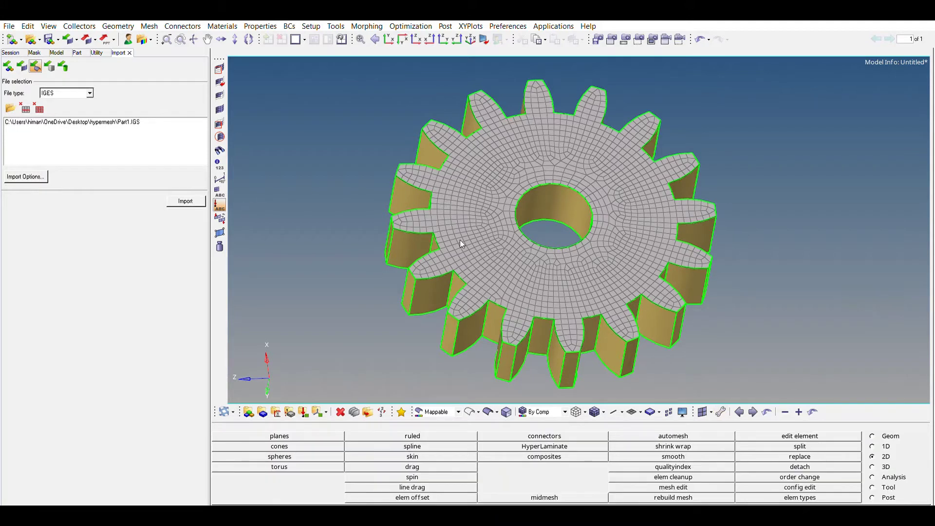
Step: Start a general solid map and select the top-face quad elements to drag
click(885, 466)
click(884, 446)
click(886, 466)
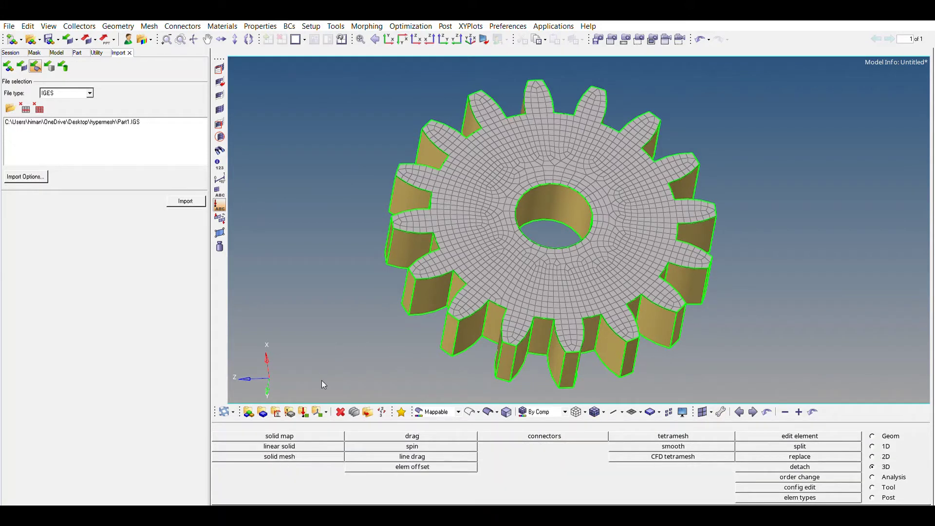
click(280, 436)
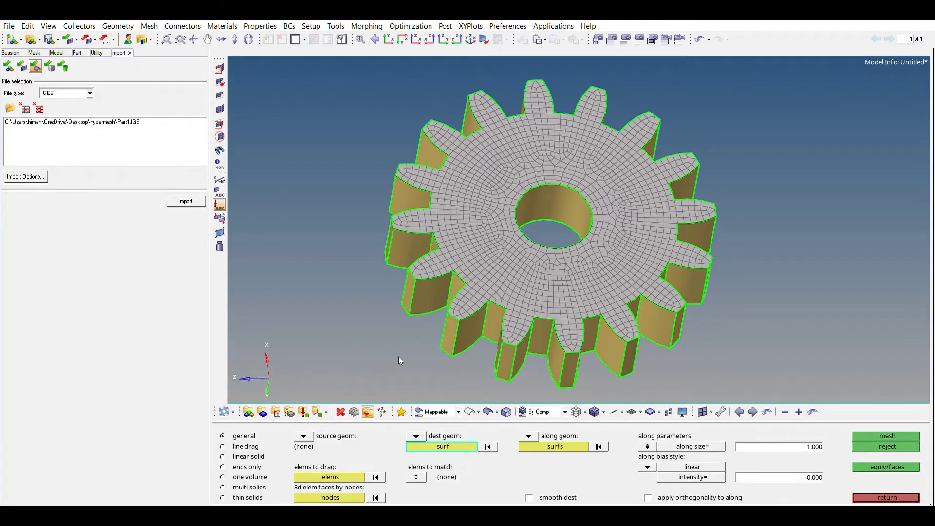
ctrl+drag(399, 356, 703, 316)
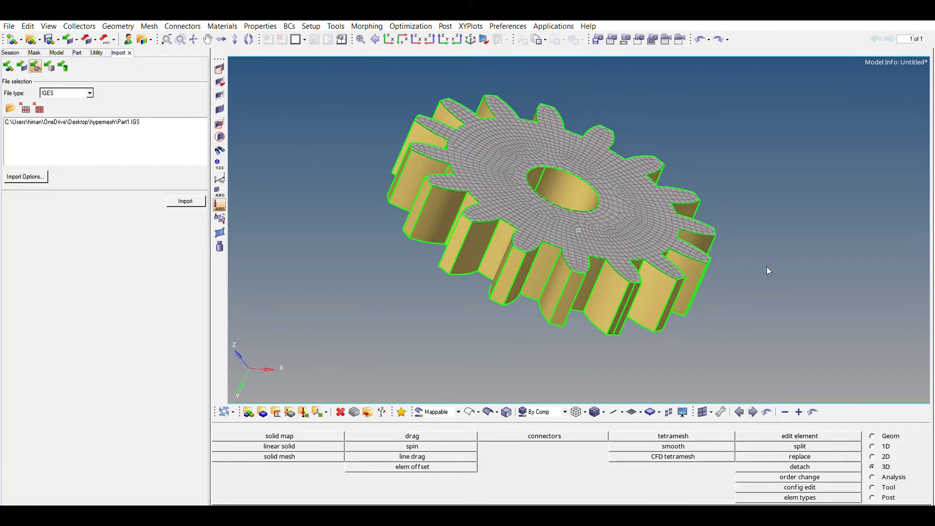
click(292, 435)
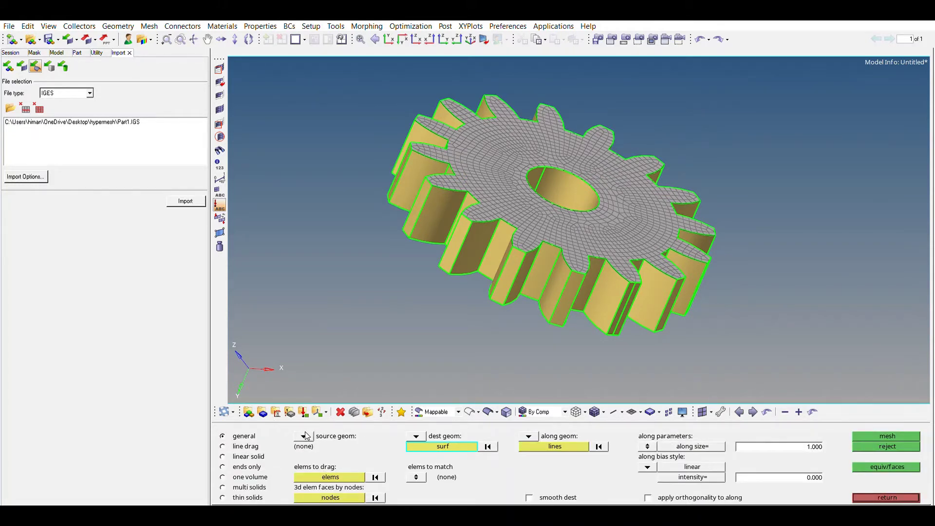
click(328, 476)
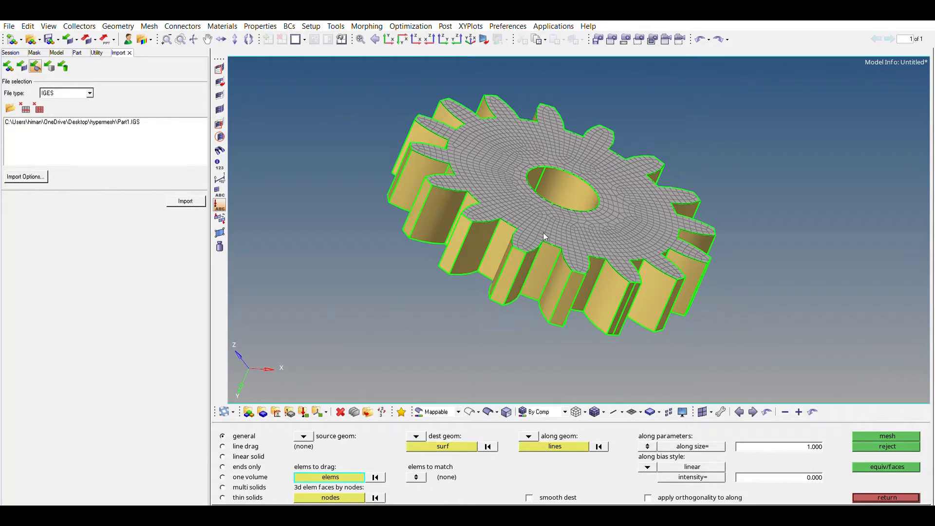
click(343, 478)
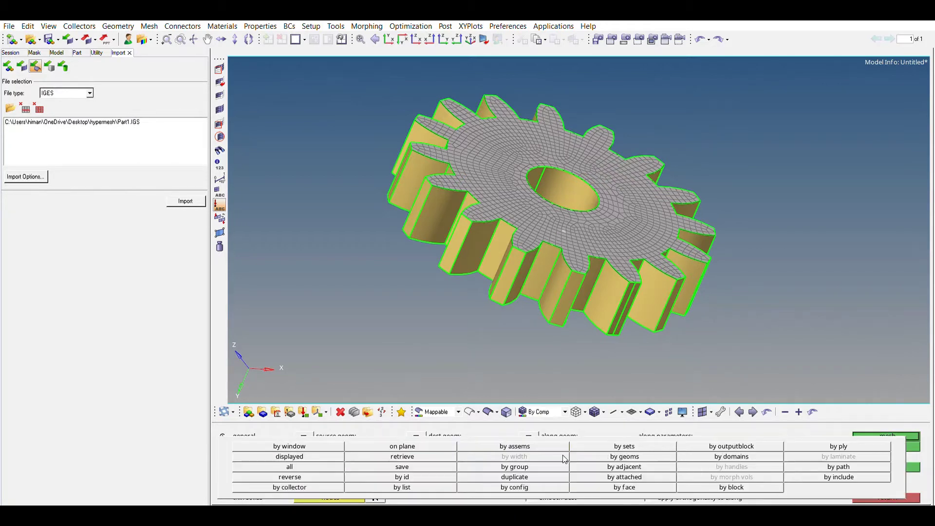
click(618, 487)
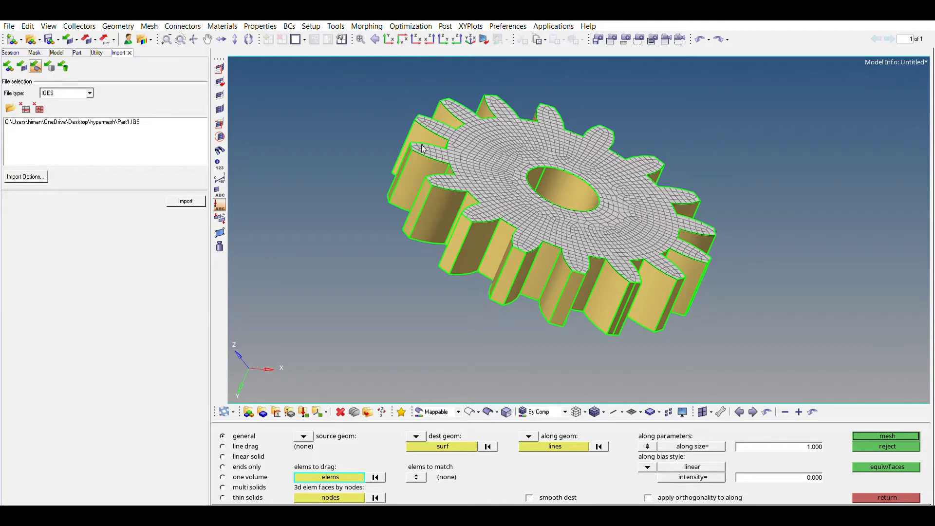
Step: Set the gear's back face as destination surface and a tooth edge line as along geometry
click(443, 445)
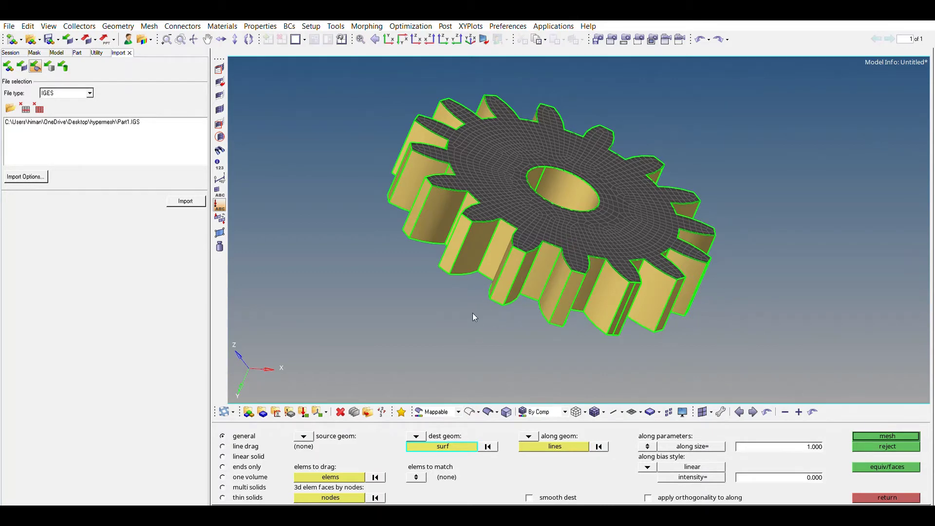
mouse_move(466, 340)
ctrl+mouse_down()
mouse_move(583, 237)
mouse_move(574, 286)
ctrl+mouse_up()
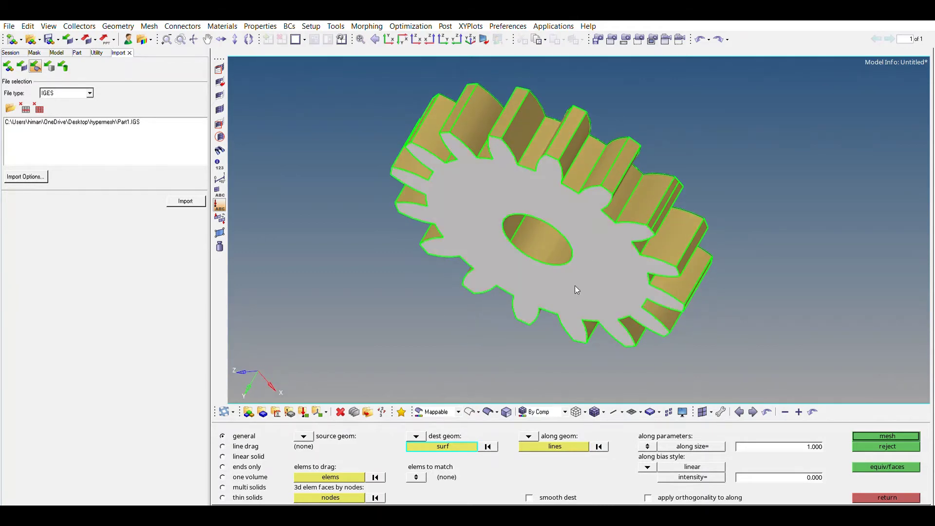
click(555, 446)
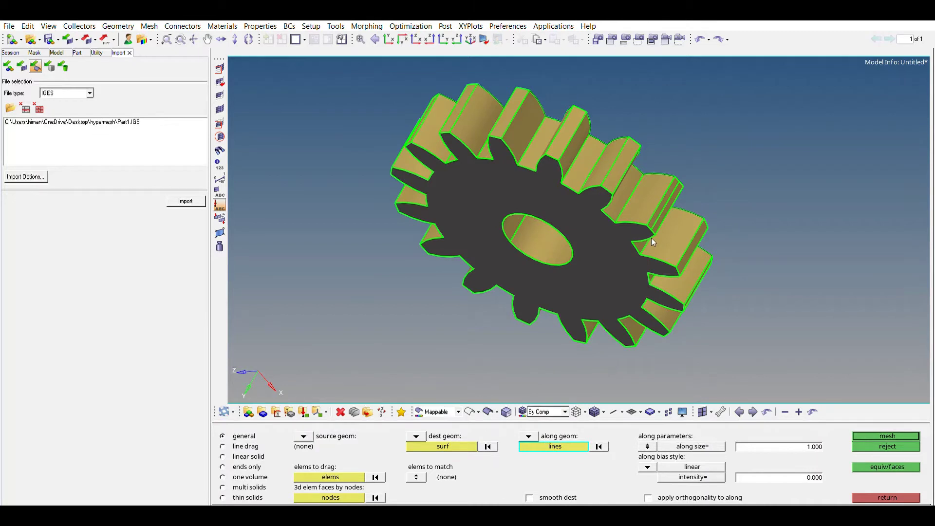
scroll(653, 242, up, 3)
click(529, 436)
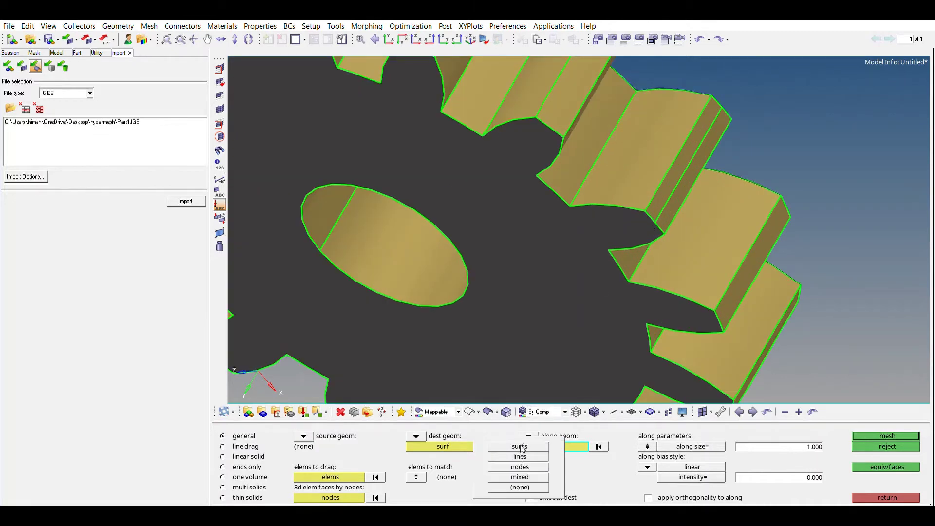
click(519, 457)
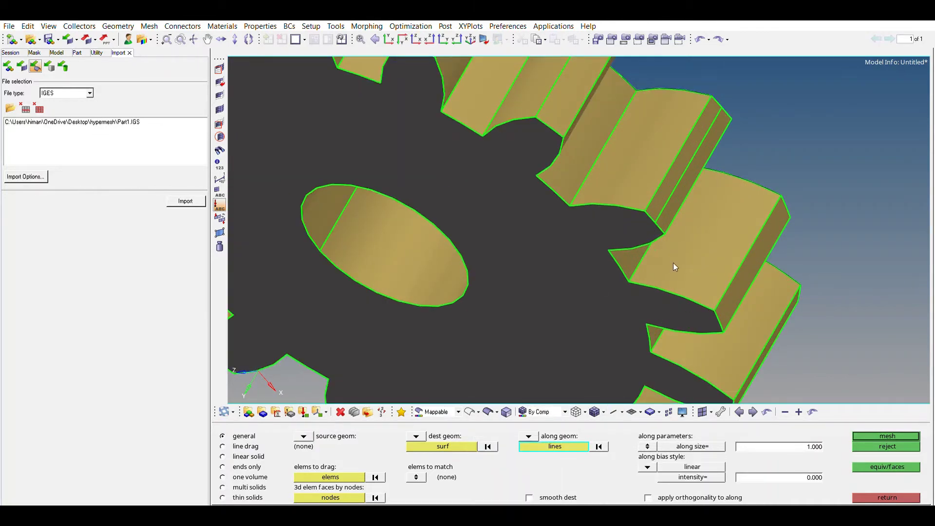
click(741, 252)
scroll(740, 251, down, 2)
scroll(657, 293, down, 2)
ctrl+right_drag(476, 315, 500, 267)
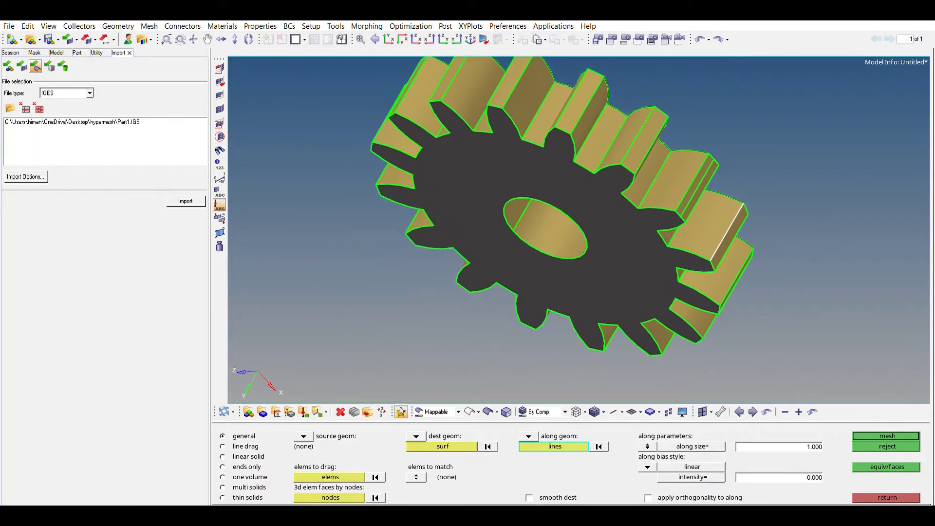
Step: Map hex solids through the gear's thickness at along size 1.000, then rotate and zoom to inspect them
click(896, 436)
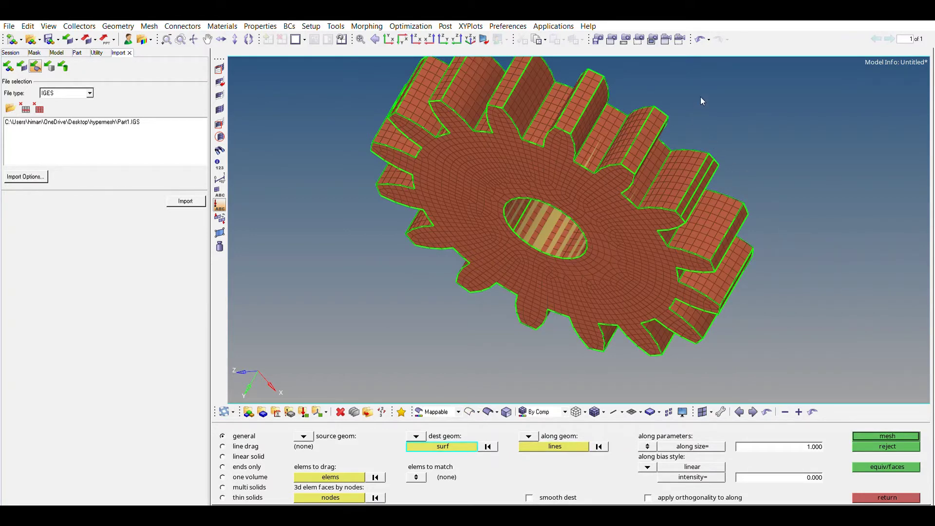
mouse_move(700, 101)
ctrl+mouse_down()
mouse_move(477, 213)
mouse_move(679, 255)
mouse_move(697, 270)
mouse_move(618, 237)
mouse_move(655, 215)
mouse_move(676, 166)
mouse_move(514, 257)
mouse_move(558, 260)
ctrl+mouse_up()
scroll(548, 277, up, 3)
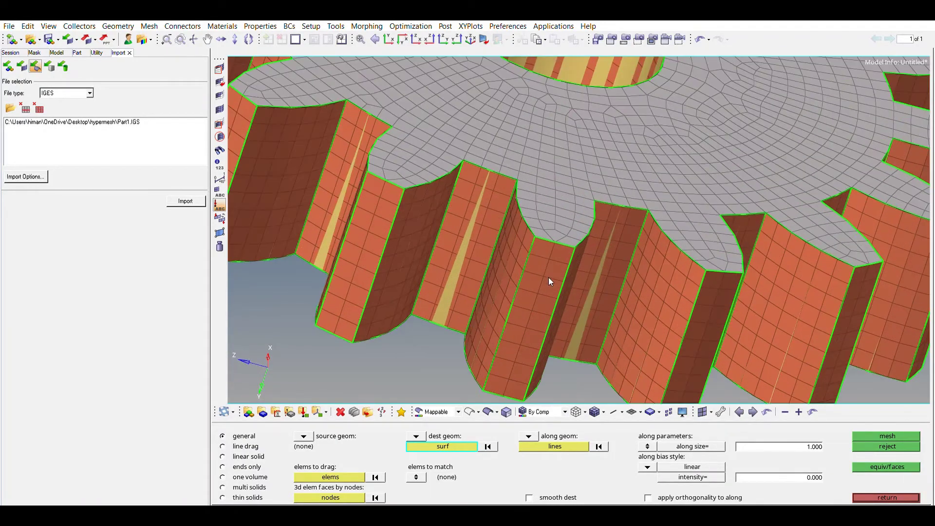
scroll(548, 277, down, 3)
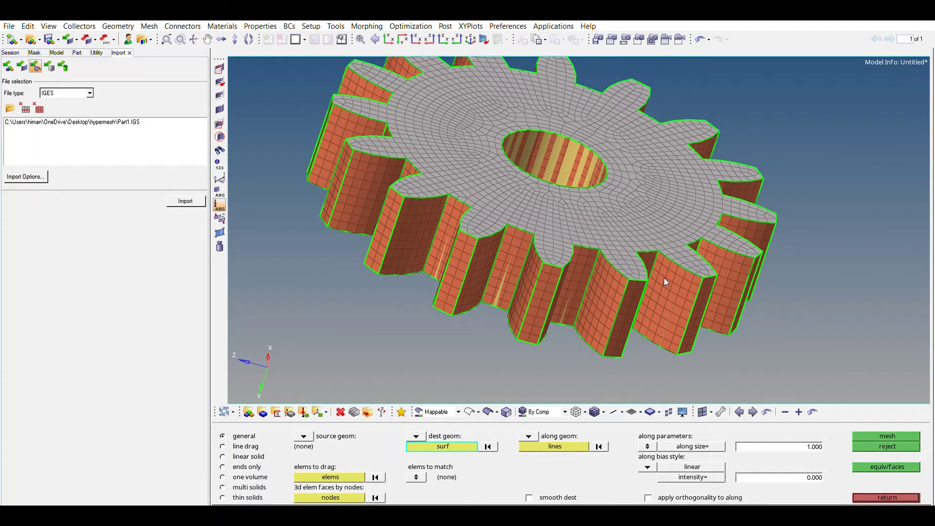
scroll(590, 190, down, 2)
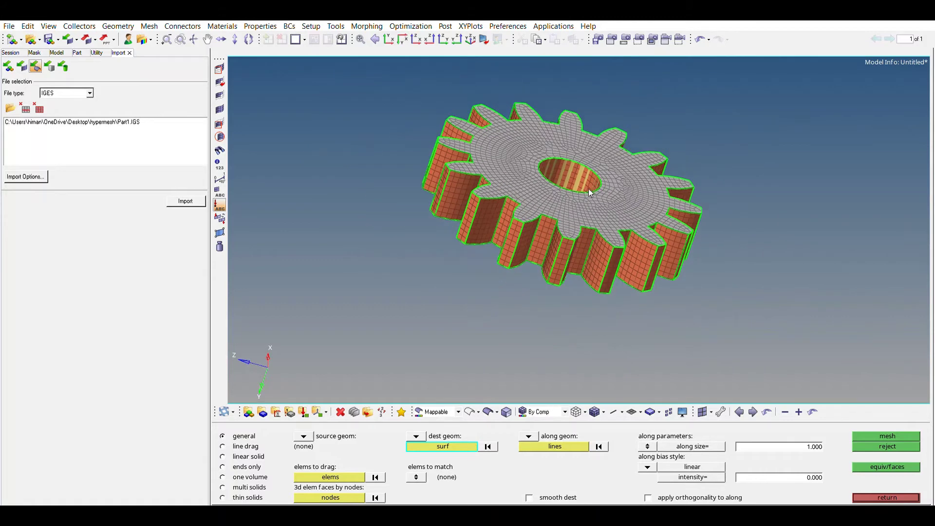
scroll(589, 194, up, 2)
scroll(606, 241, down, 2)
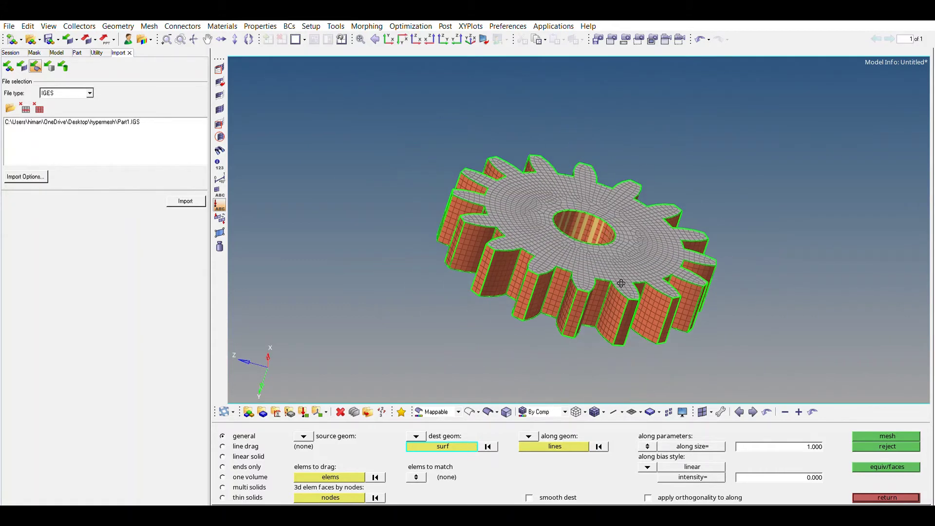
scroll(594, 222, up, 3)
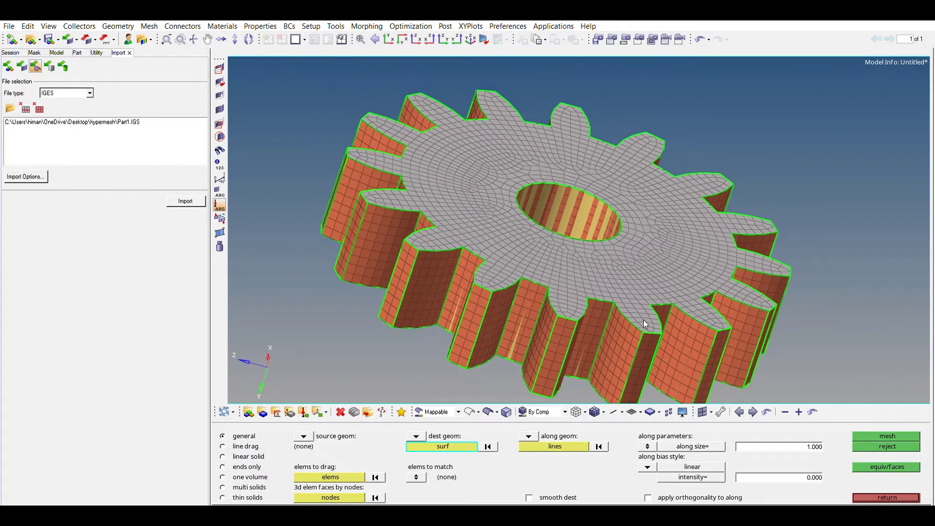
ctrl+drag(493, 287, 600, 286)
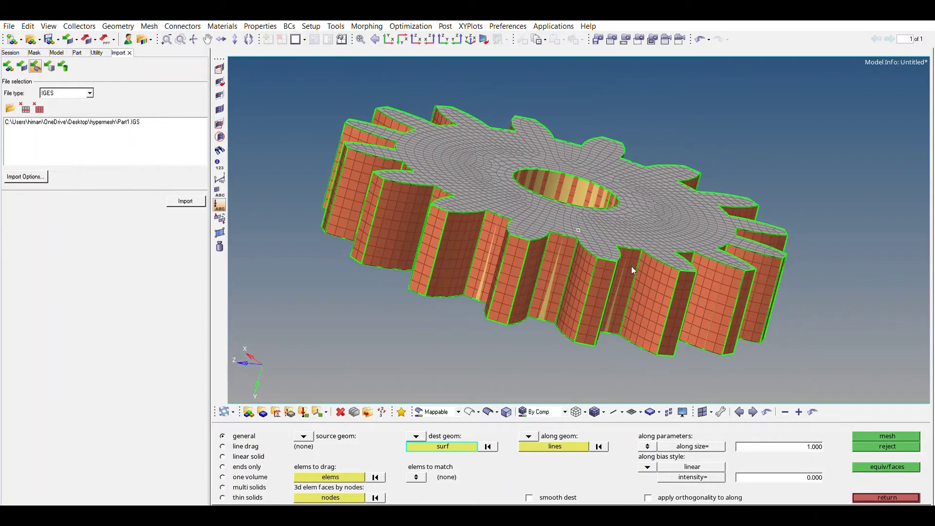
mouse_move(586, 157)
ctrl+mouse_down()
mouse_move(554, 165)
mouse_move(545, 207)
ctrl+mouse_up()
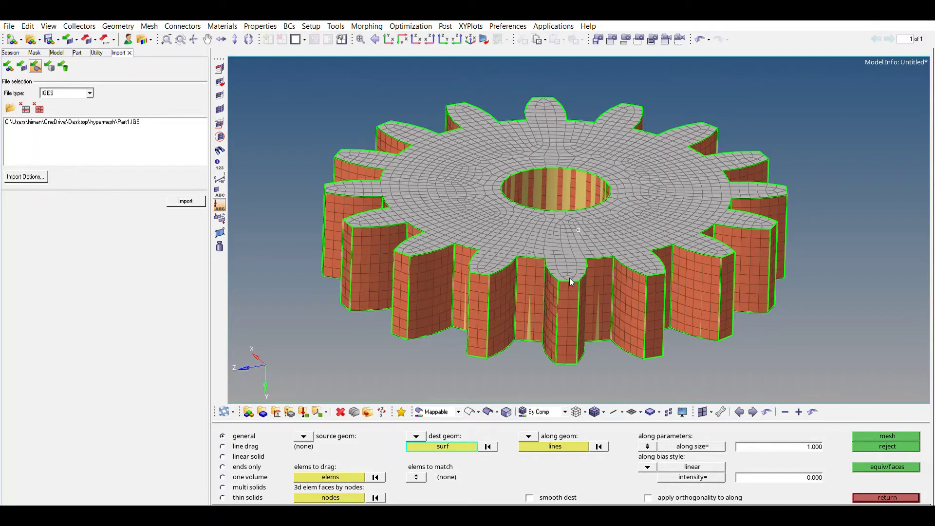
scroll(574, 317, up, 2)
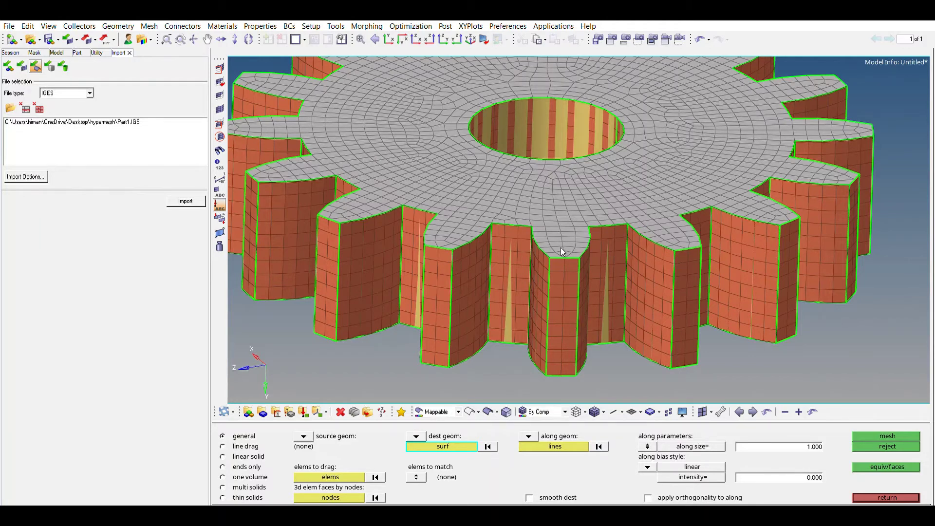
scroll(560, 248, down, 3)
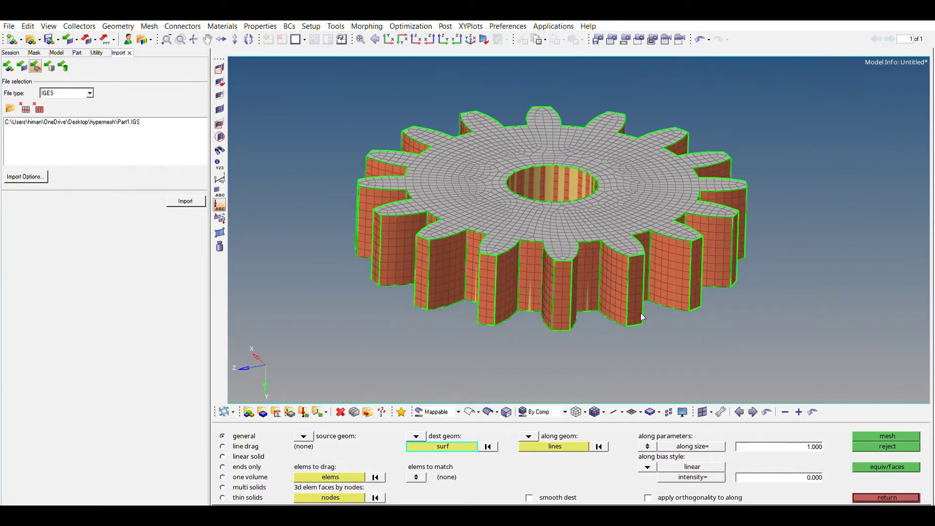
Step: Switch along parameters to density, try a 12-layer solid mesh, then reject it
click(652, 449)
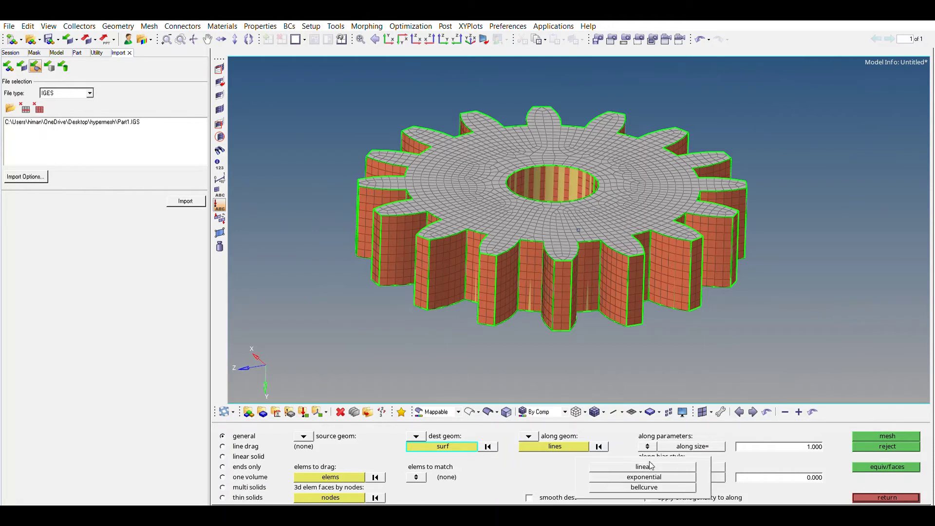
click(657, 472)
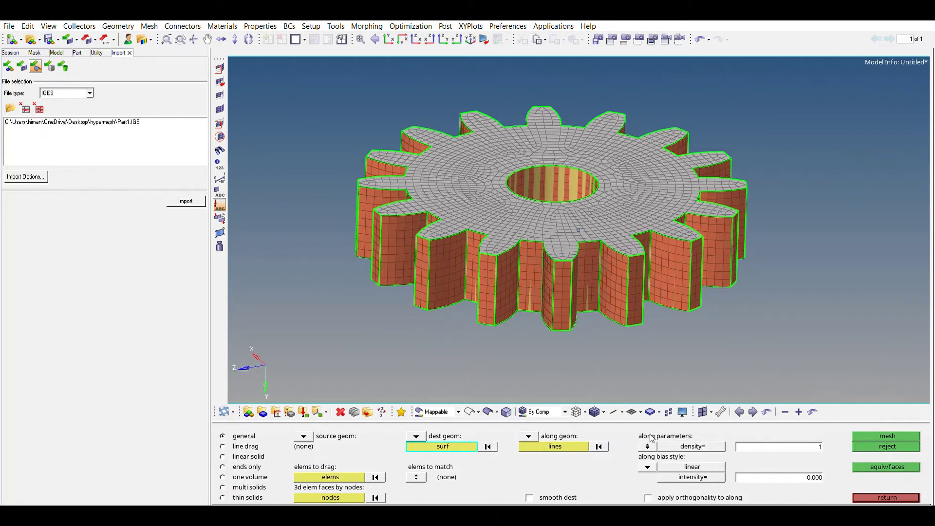
click(791, 448)
text(12)
click(894, 438)
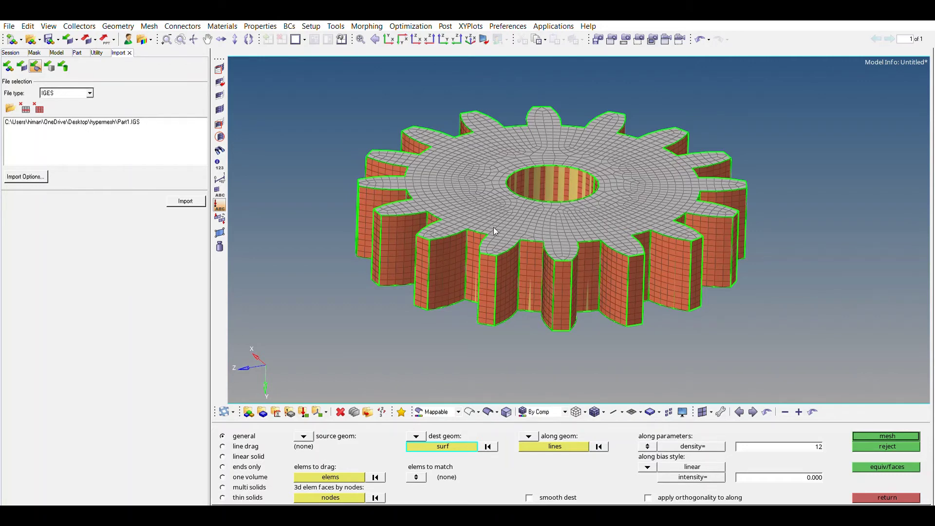
scroll(592, 264, up, 3)
scroll(593, 264, down, 1)
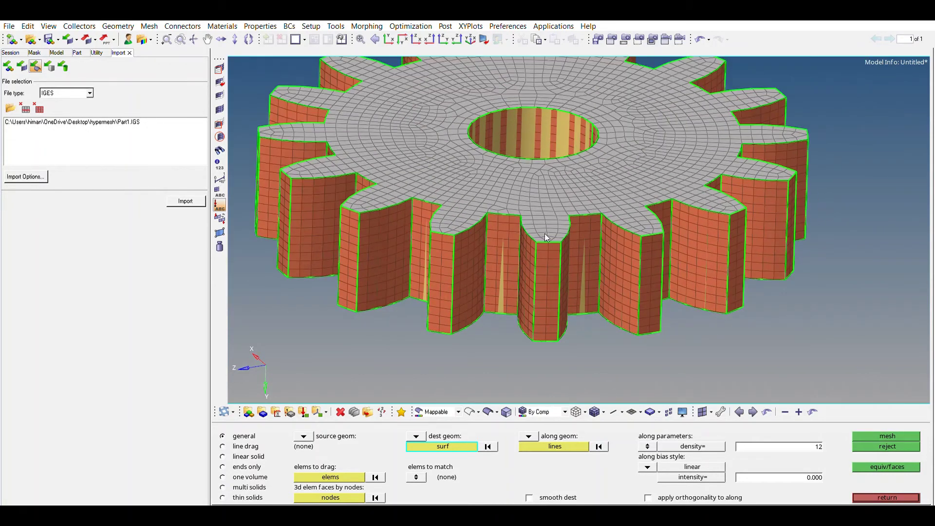
scroll(559, 244, down, 1)
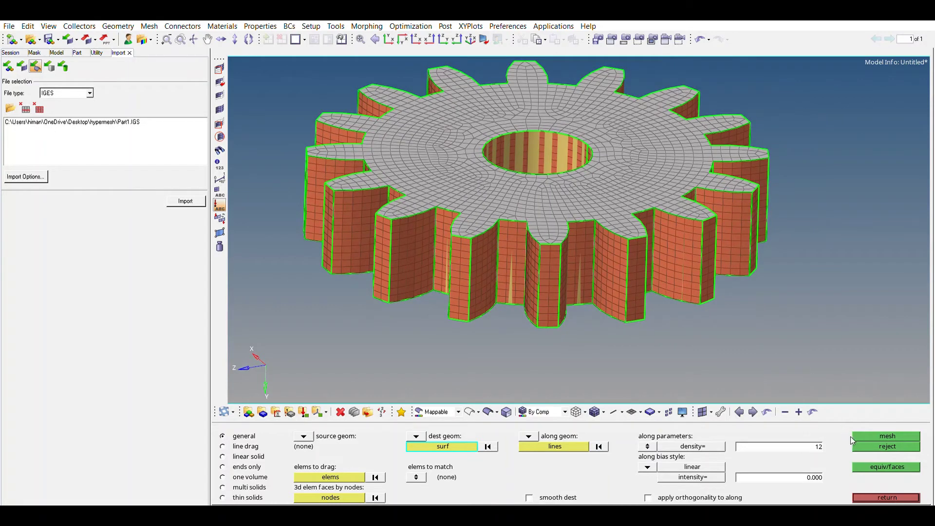
click(865, 443)
Step: Remesh the gear with an along density of 16 layers and orbit to inspect it
text(1)
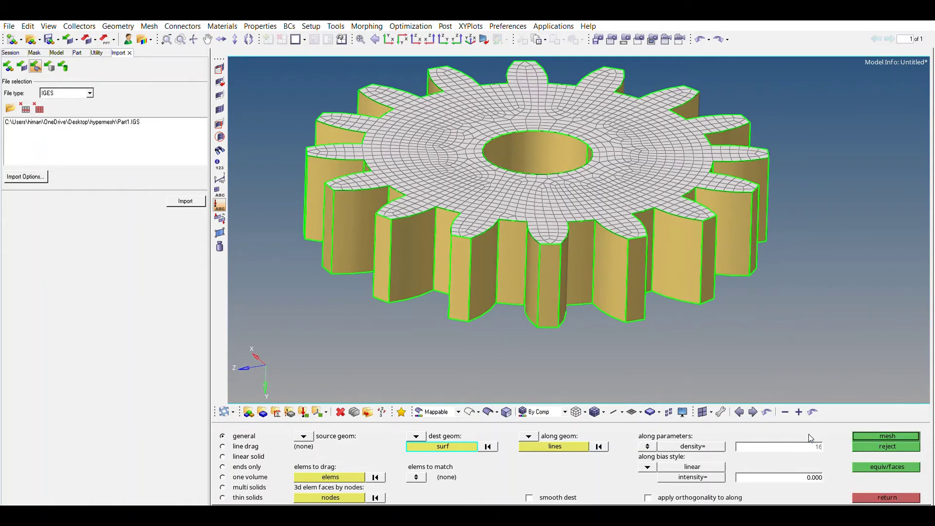
click(882, 434)
scroll(513, 241, up, 2)
scroll(519, 204, down, 3)
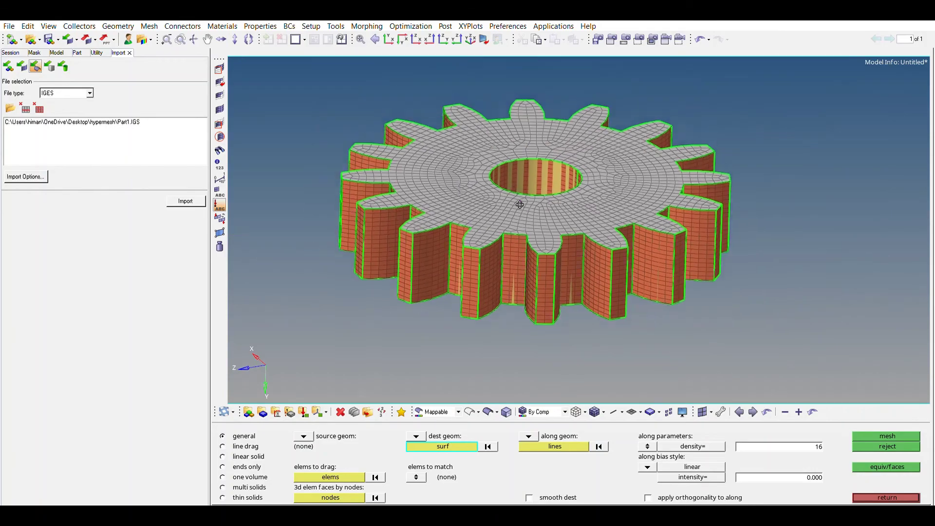
mouse_move(519, 205)
ctrl+mouse_down()
mouse_move(408, 227)
mouse_move(525, 209)
mouse_move(438, 195)
mouse_move(613, 193)
mouse_move(551, 324)
ctrl+mouse_up()
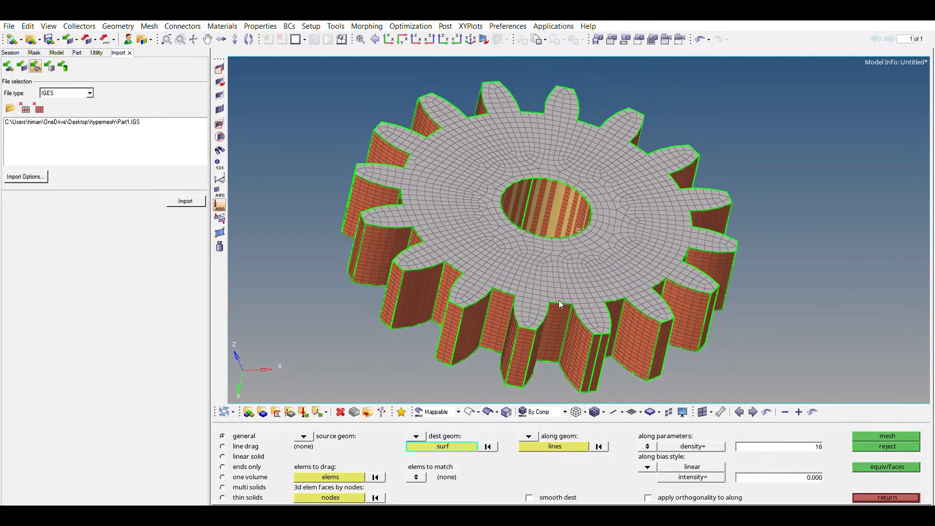